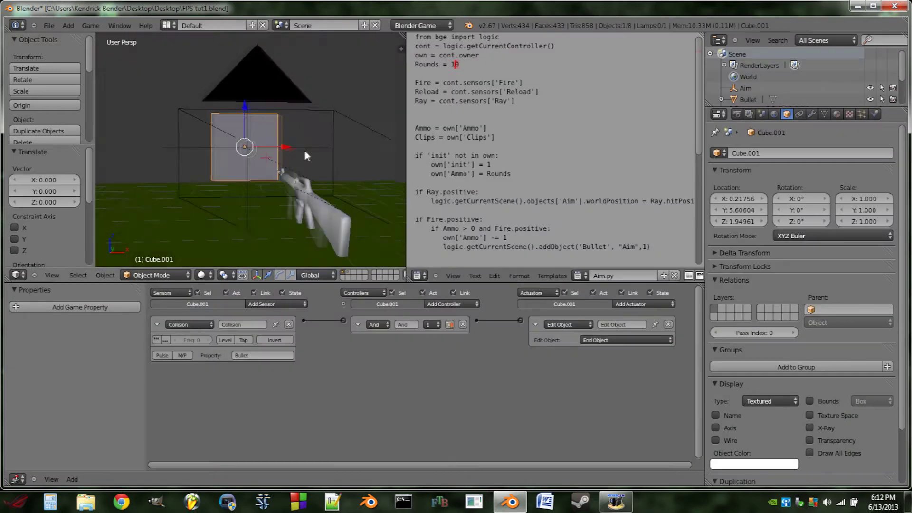
Snap the 3D cursor to the Aim empty and add a cube mesh at that point.
middle_click_drag(304, 150, 218, 197)
scroll(238, 185, "down", 4)
right_click(299, 140)
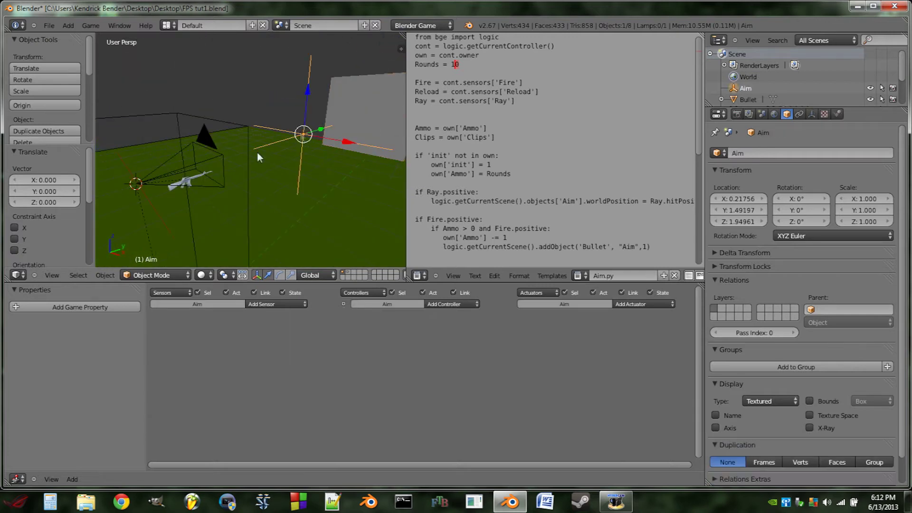
key("shift+s")
left_click(286, 156)
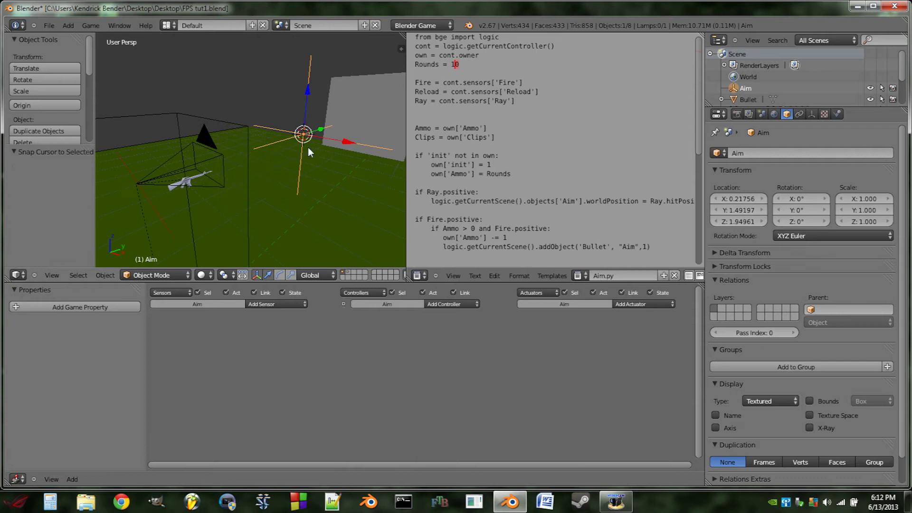
key("shift+a")
mouse_move(310, 147)
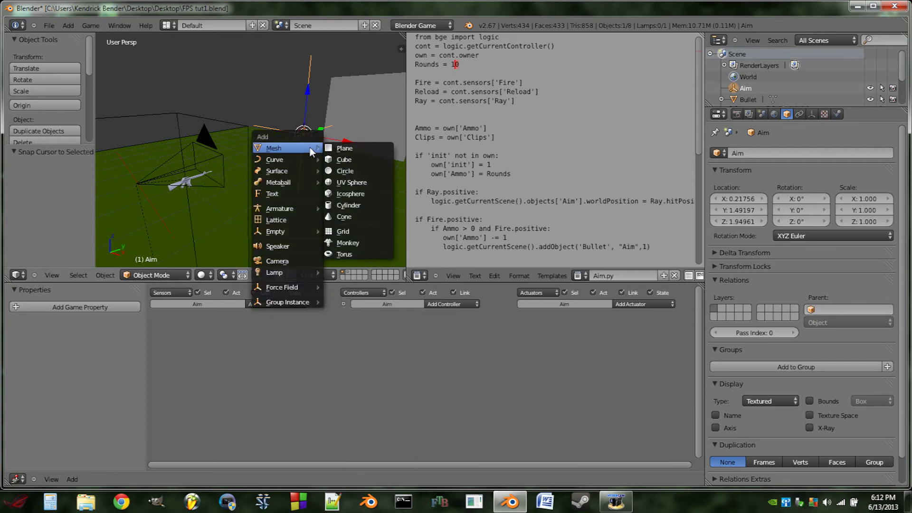
left_click(339, 158)
Scale the new cube's mesh to about 0.124 in Edit Mode and raise the cube about 0.35 along Z in Object Mode.
key("Tab")
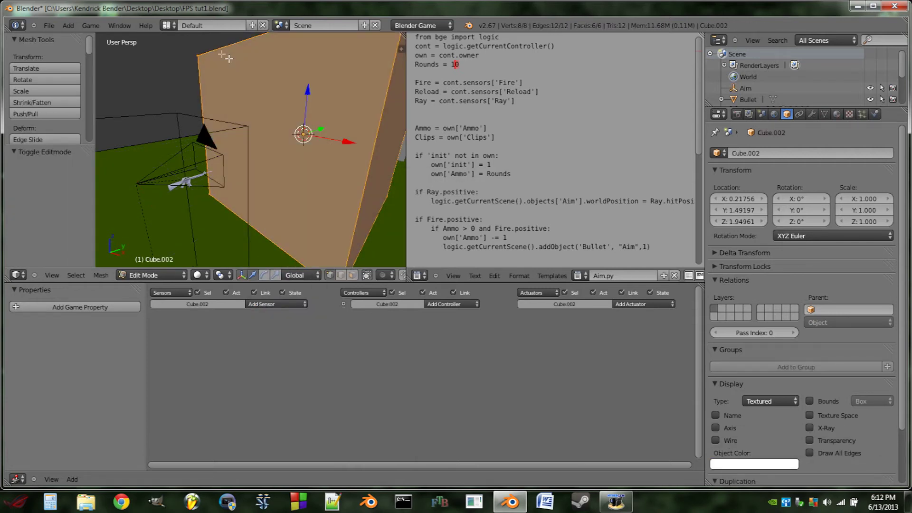
key("s")
left_click(295, 122)
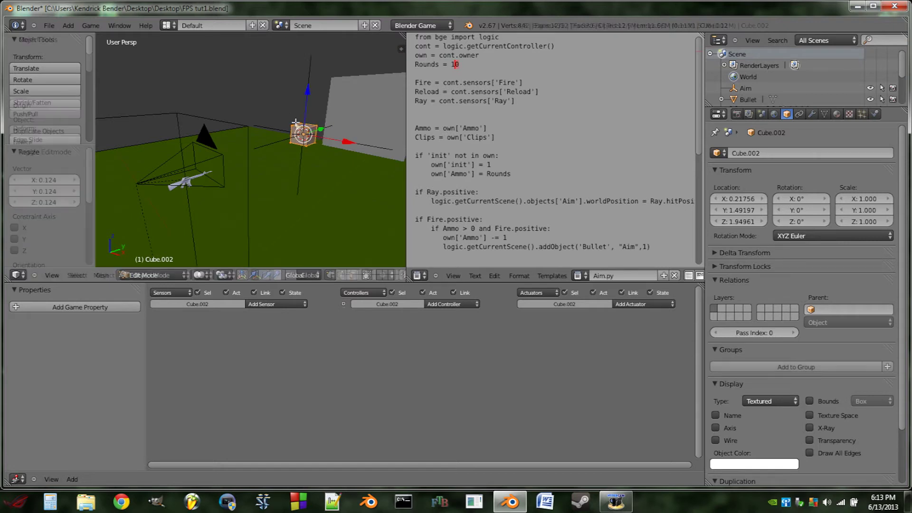
key("Tab")
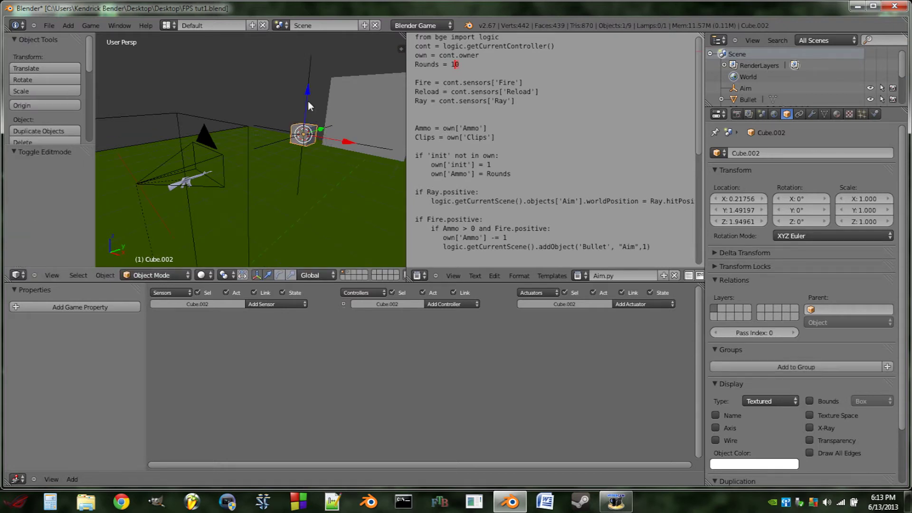
left_click_drag(308, 100, 311, 76)
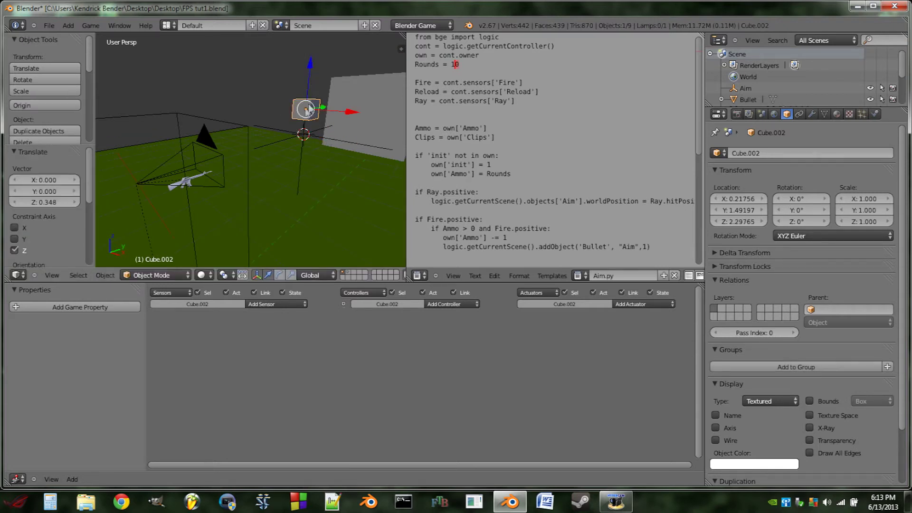
left_click(875, 114)
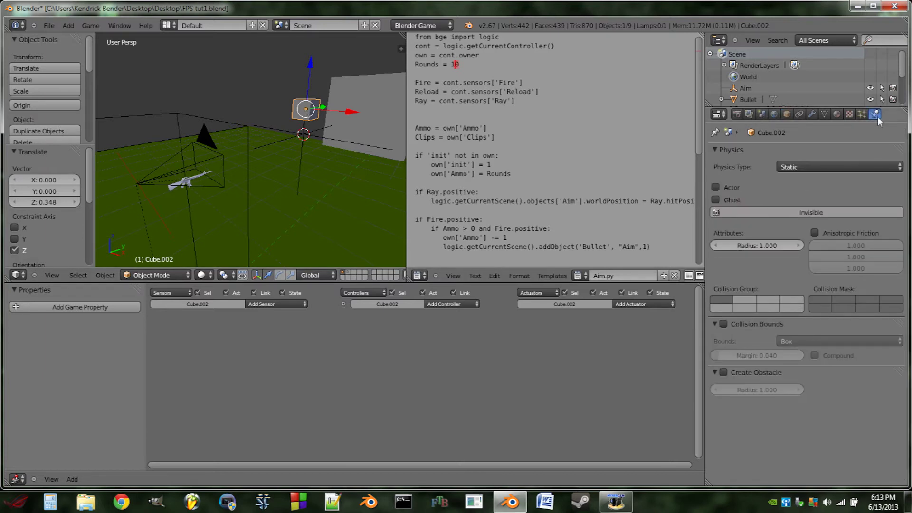
left_click(831, 167)
Rename the small cube as Clip_pickup.
left_click(786, 114)
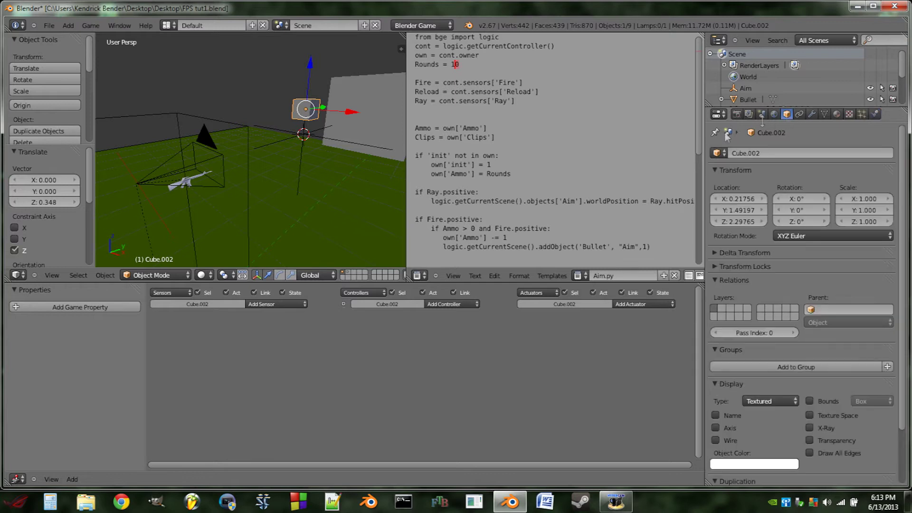
left_click(743, 153)
type("Clip pickup")
key("Return")
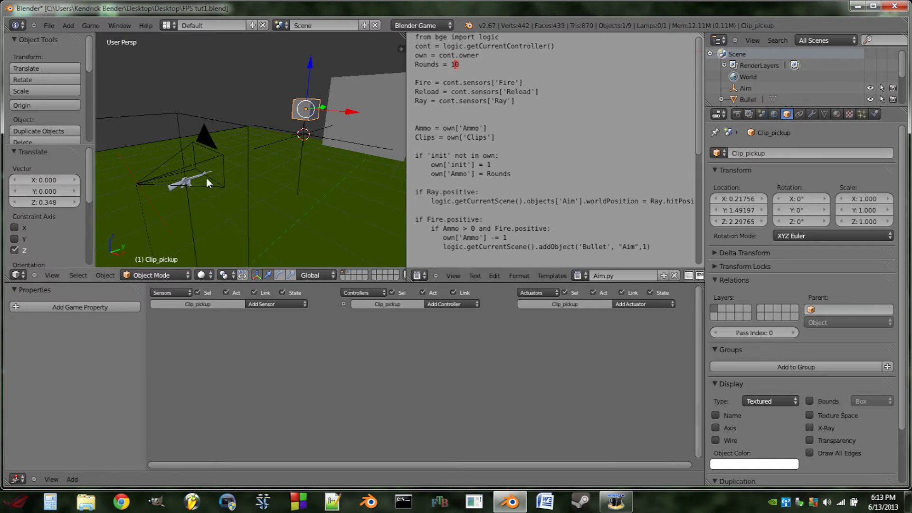
Add a game property named clip to the Clip_pickup object.
middle_click_drag(207, 178, 230, 159)
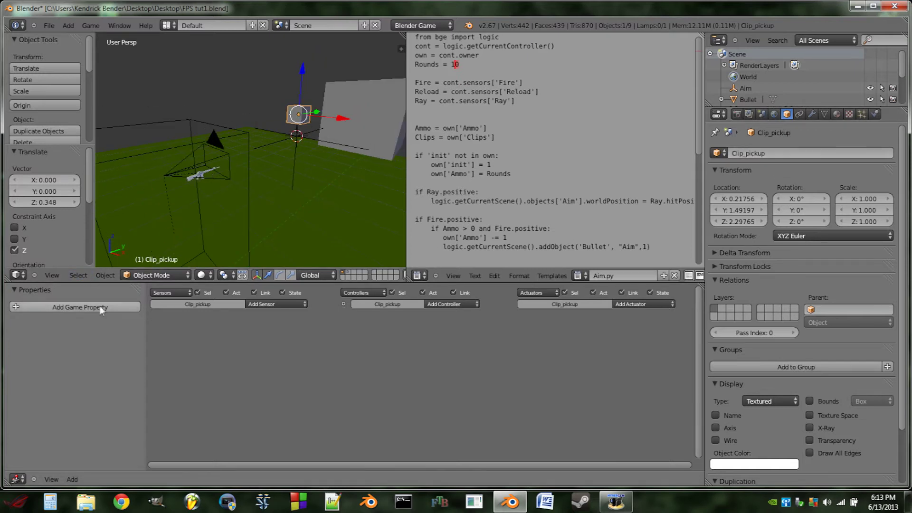
left_click(73, 306)
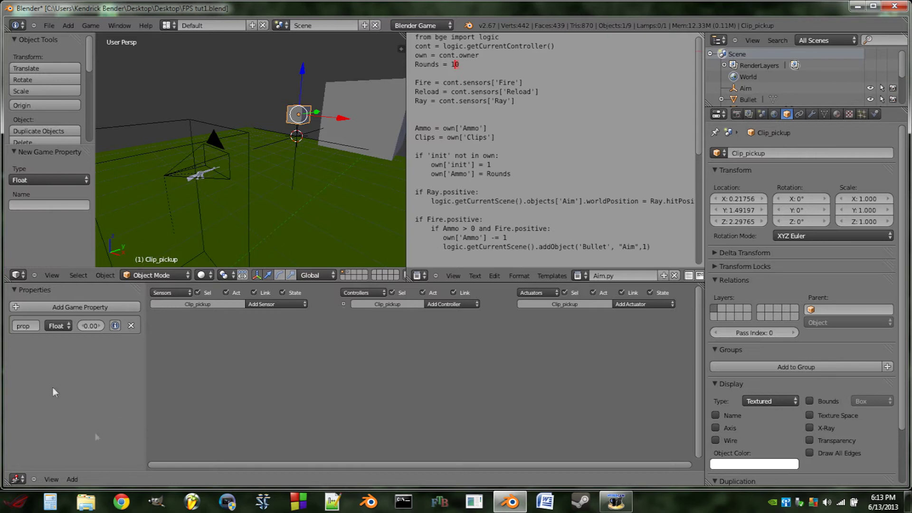
left_click(28, 327)
type("clip")
key("Return")
Give Clip_pickup a Collision sensor, an And controller and an Edit Object actuator, all linked together.
left_click(276, 302)
left_click(284, 332)
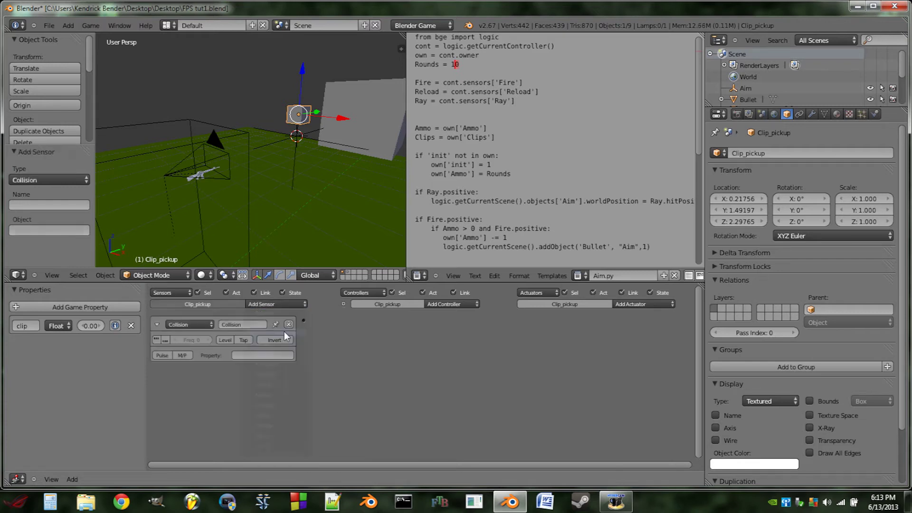
left_click(447, 303)
left_click(442, 313)
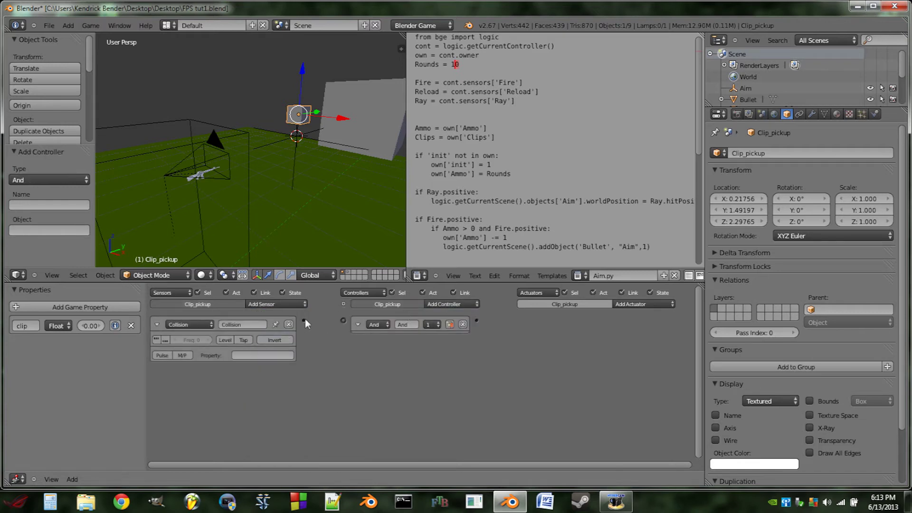
left_click(637, 304)
left_click(634, 342)
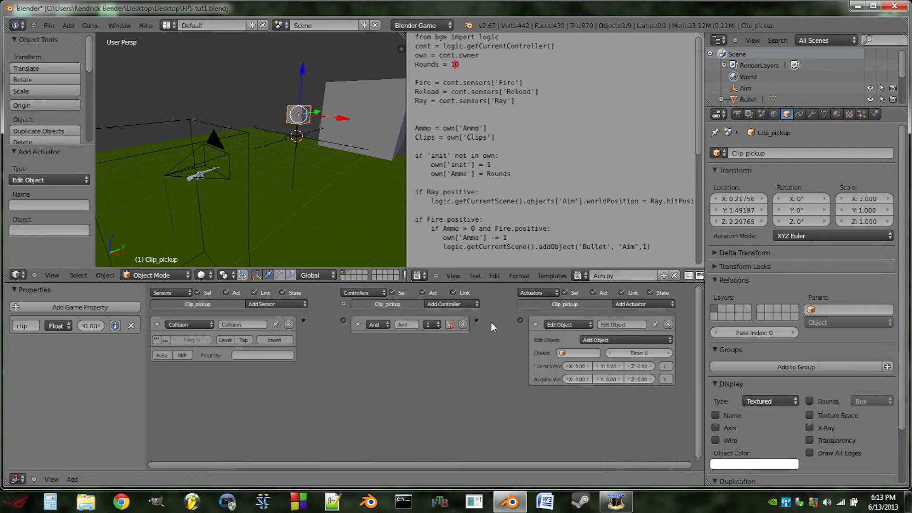
left_click_drag(477, 320, 520, 320)
left_click_drag(345, 321, 343, 320)
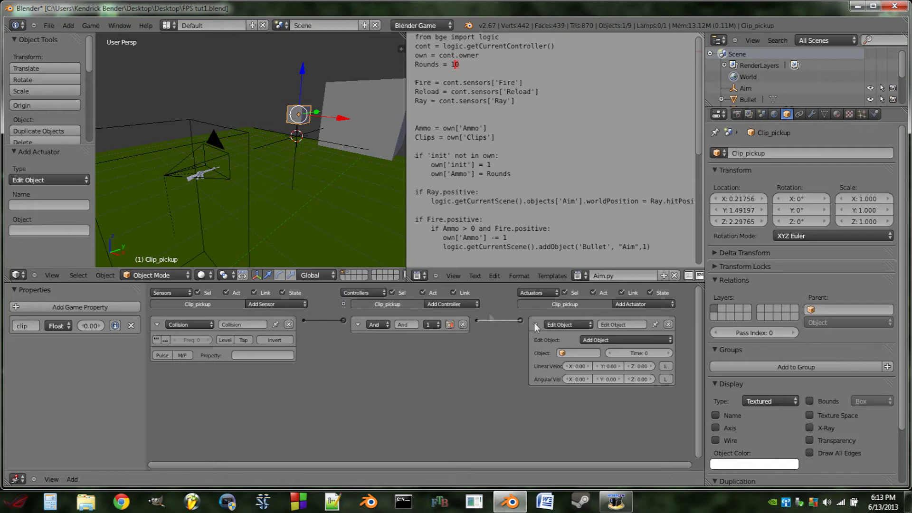
Set Clip_pickup's Edit Object actuator to End Object and collapse the actuator and controller bricks.
left_click(594, 340)
left_click(597, 331)
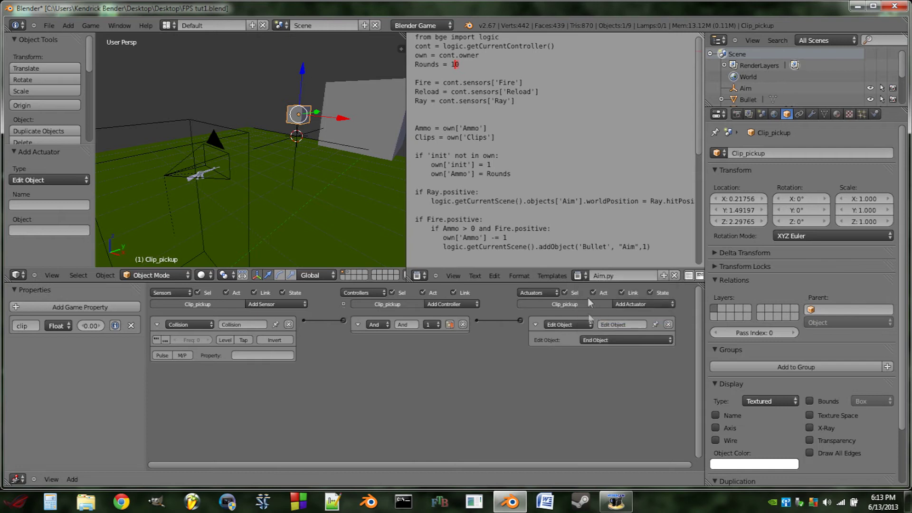
left_click(536, 324)
left_click(357, 324)
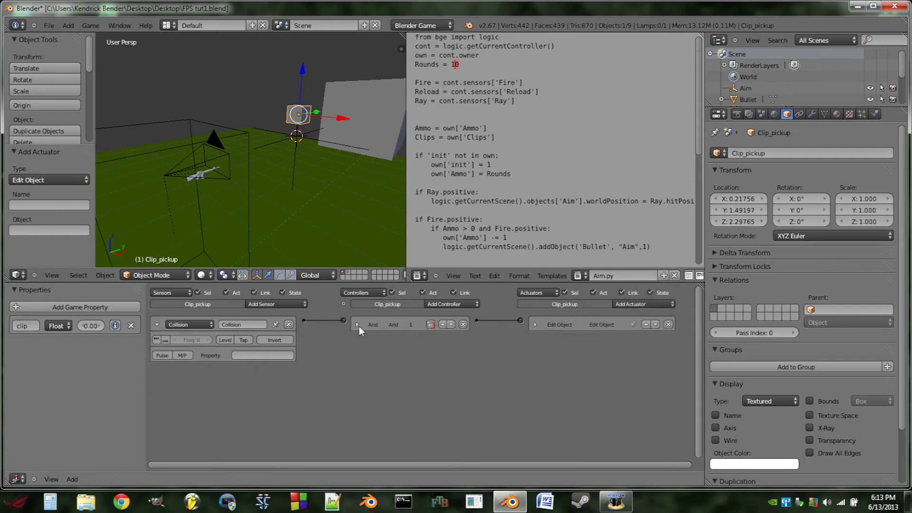
Fill in the property name for Clip_pickup's Collision sensor and collapse the sensor brick.
left_click(246, 355)
key("BackSpace")
type("cl")
left_click(157, 324)
Add a game property named player to the wireframe Cube surrounding the gun and camera.
right_click(245, 131)
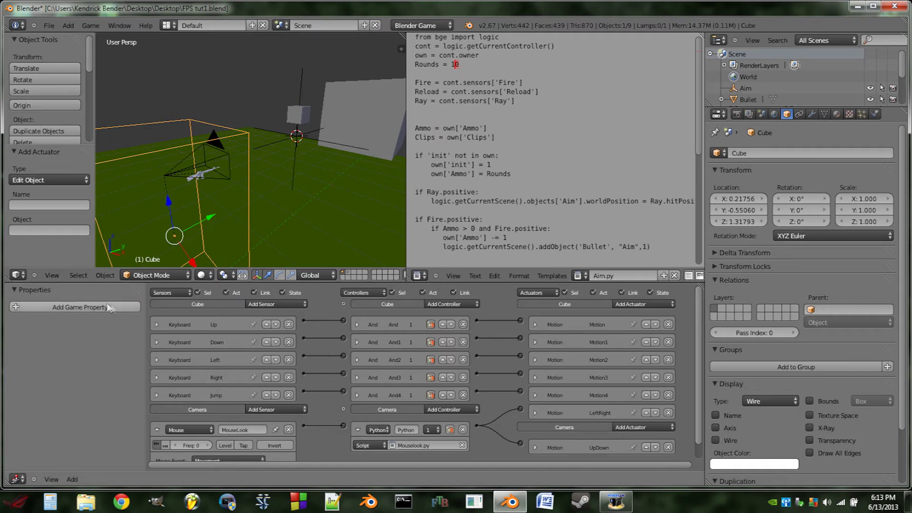
left_click(80, 307)
left_click(24, 326)
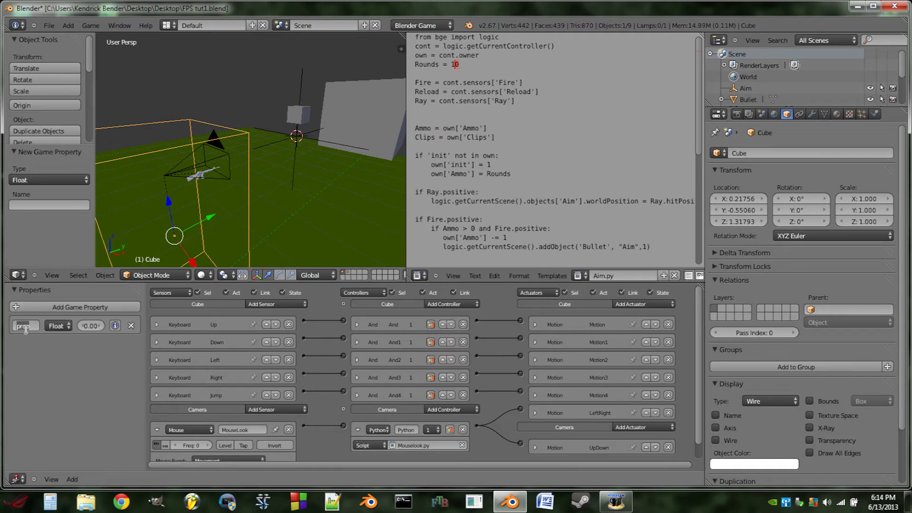
type("player")
key("Return")
Add a Collision sensor to the player Cube that reacts to the clip property, and collapse its brick.
left_click(275, 304)
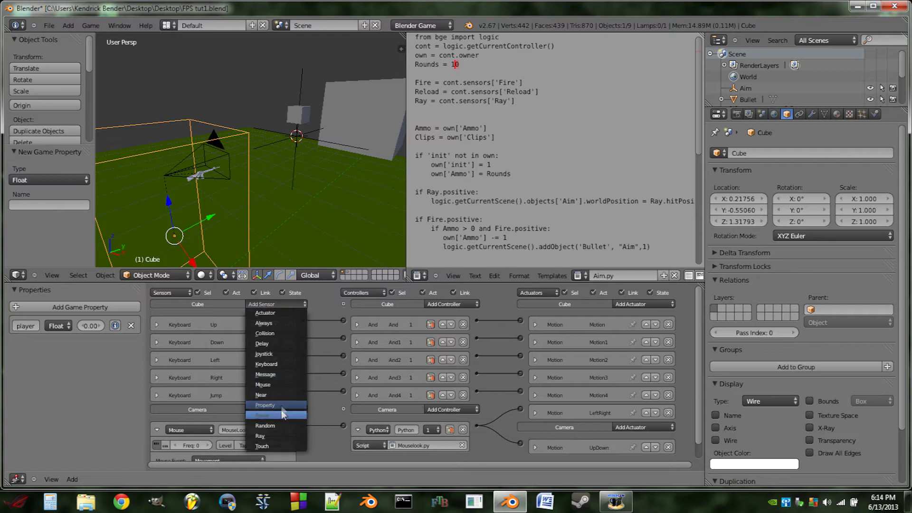
left_click(265, 333)
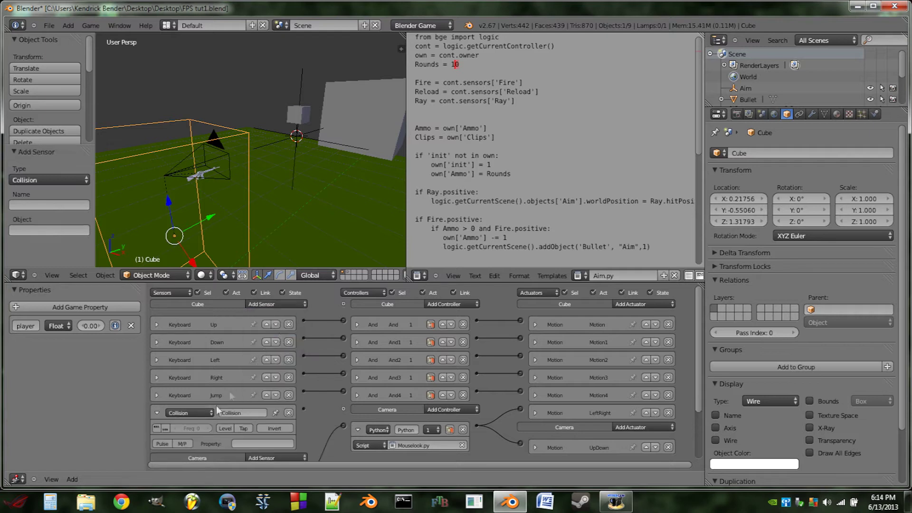
left_click(257, 443)
type("clip")
key("Return")
left_click(156, 412)
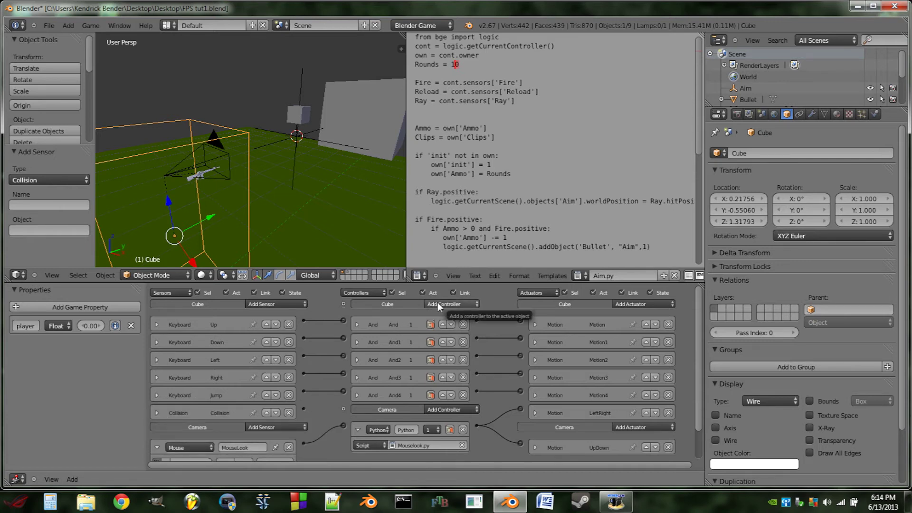
Add an And controller to the player Cube and link the Collision sensor to it.
left_click(437, 304)
left_click(439, 314)
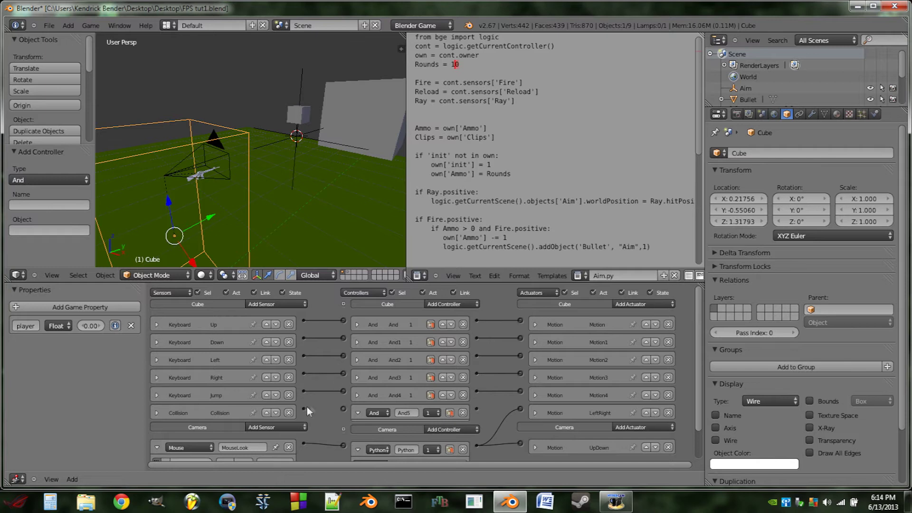
left_click_drag(347, 407, 345, 407)
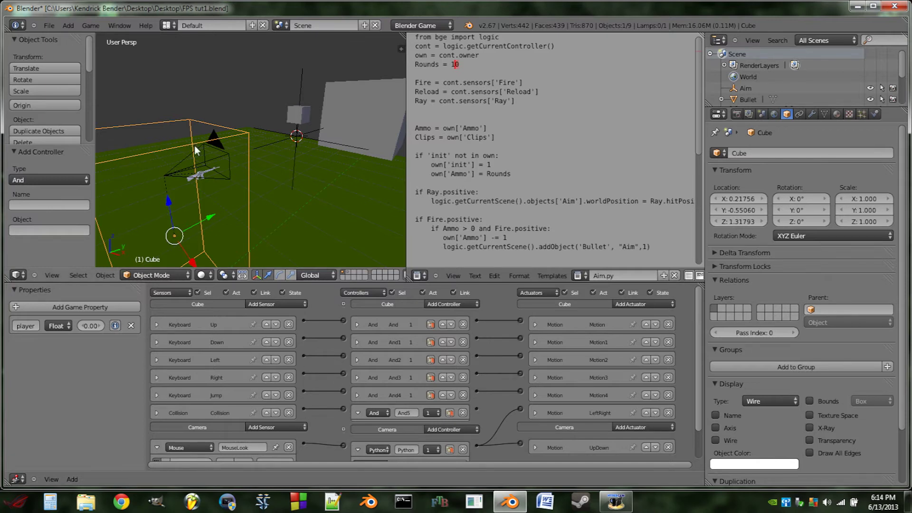
Add the crosshair plane to the selection and give it a Property actuator.
scroll(178, 170, "up", 2)
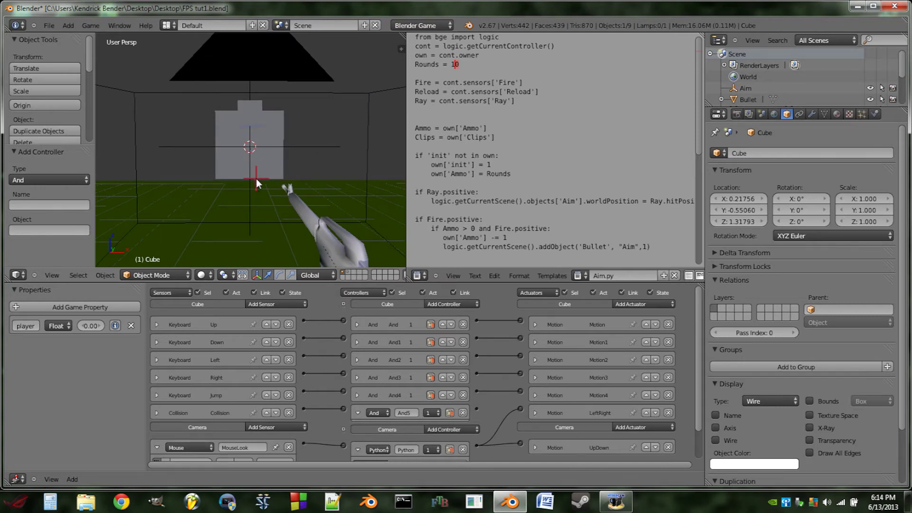
right_click(255, 178)
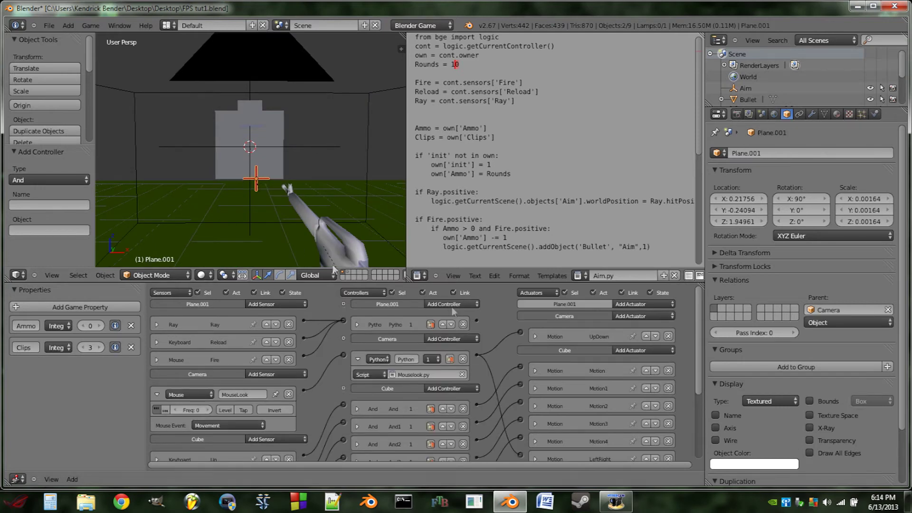
left_click(631, 305)
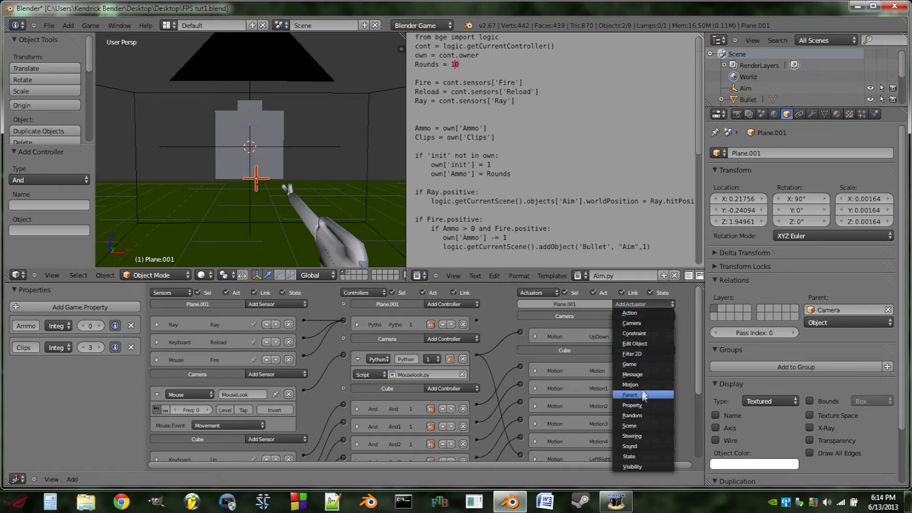
left_click(646, 405)
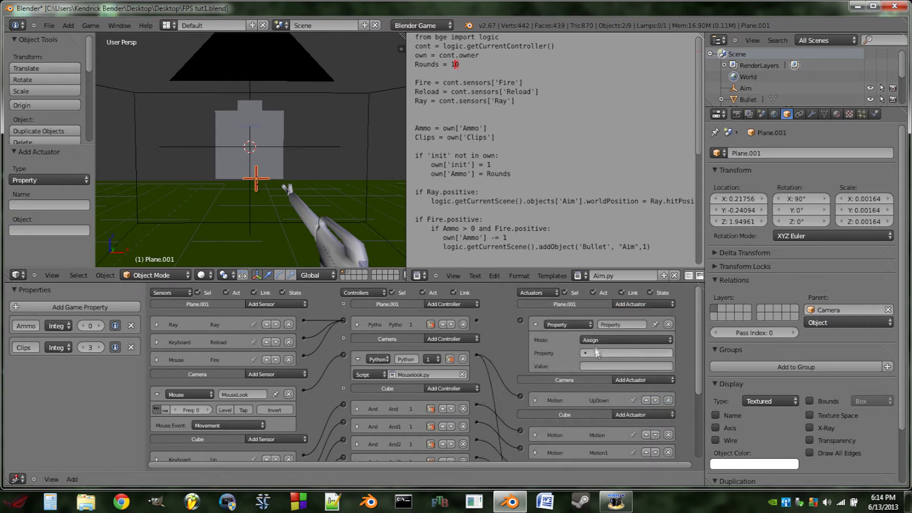
Set the crosshair plane's Property actuator to Add mode on the Clips property, fill in its value and collapse the brick.
left_click(606, 340)
left_click(599, 320)
left_click(606, 352)
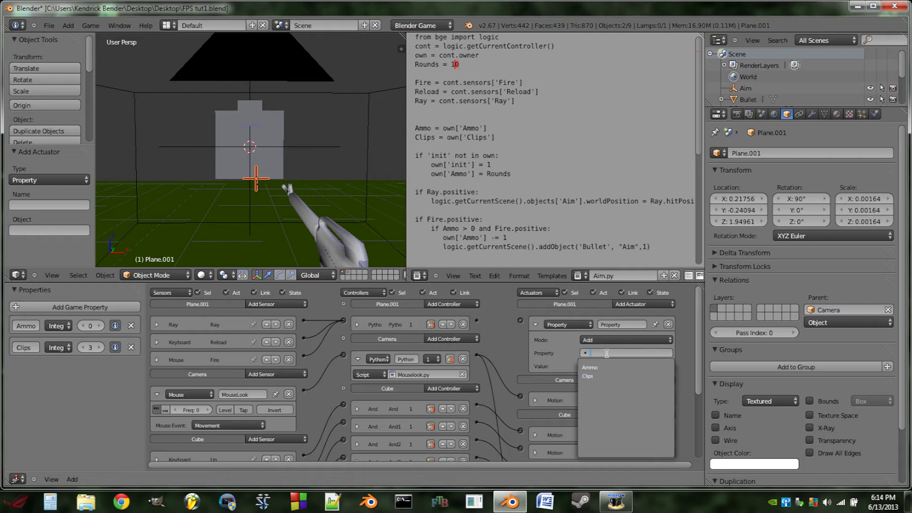
left_click(600, 378)
left_click(602, 367)
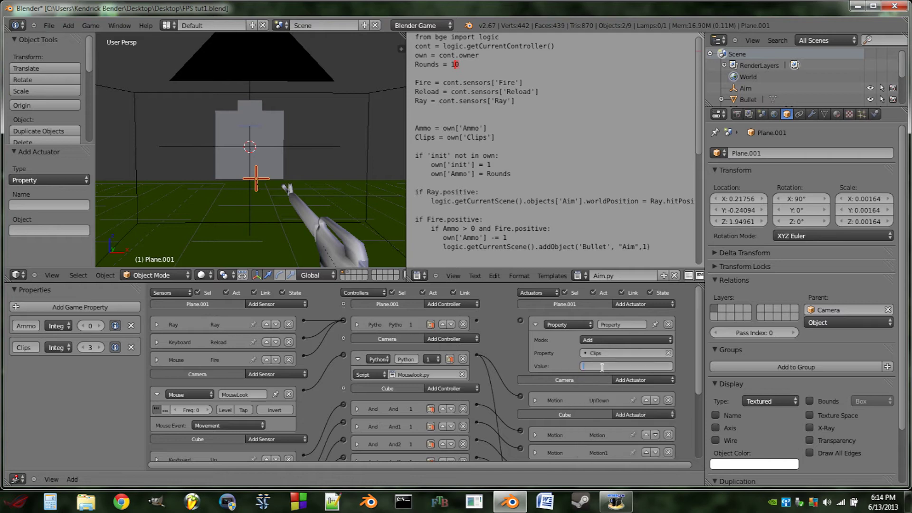
left_click(548, 356)
left_click(536, 324)
Link the player Cube's And5 controller to the crosshair plane's Property actuator.
scroll(516, 337, "down", 1)
scroll(516, 336, "down", 1, "ctrl")
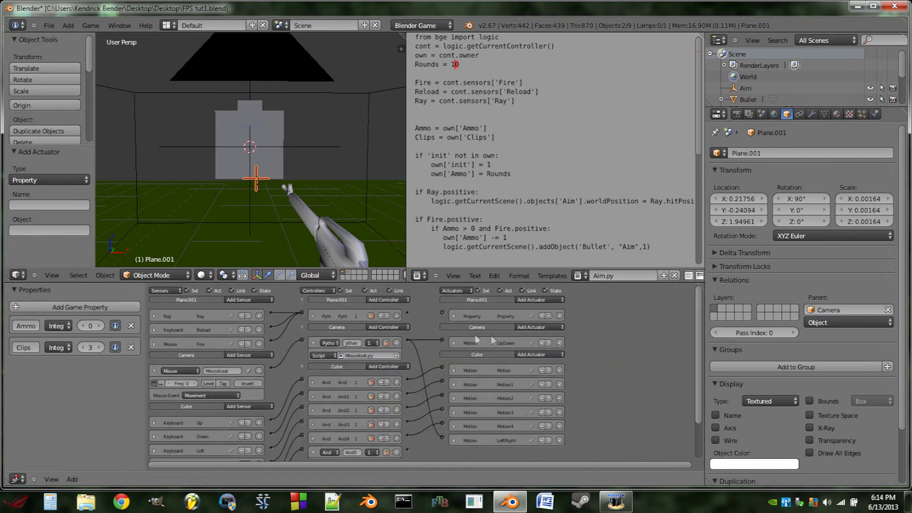
left_click_drag(408, 449, 442, 313)
mouse_move(431, 318)
middle_mouse_down()
mouse_move(437, 282)
mouse_move(429, 299)
middle_mouse_up()
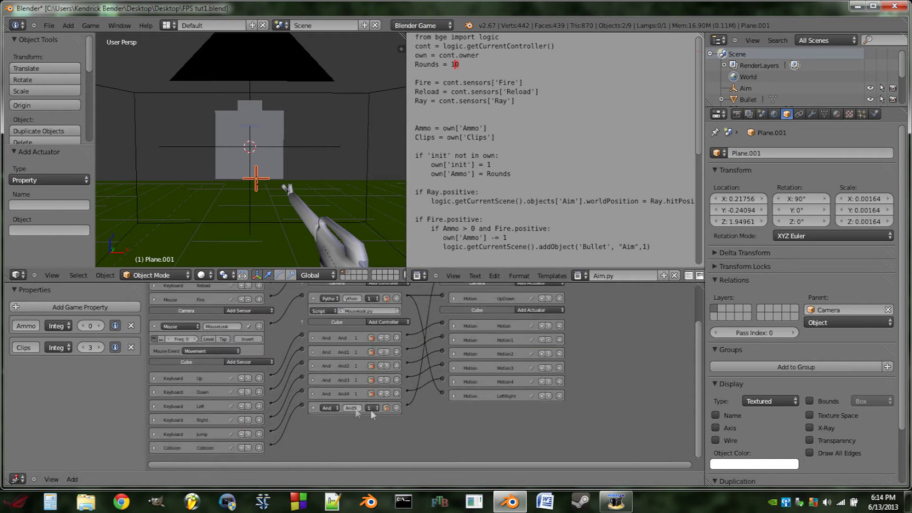
scroll(413, 339, "up", 1, "ctrl")
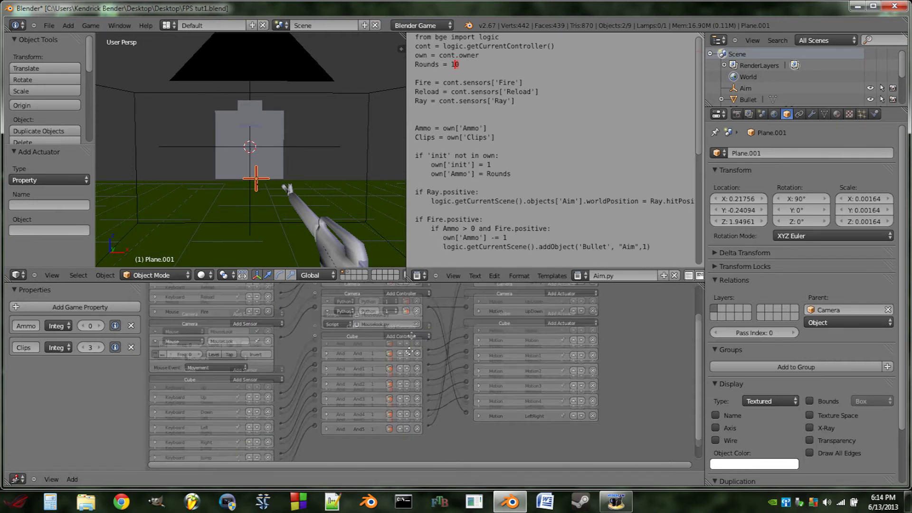
Playtest the game from the maximized camera view, walking into the clip pickup and firing a shot, and end the test.
key("KP_0")
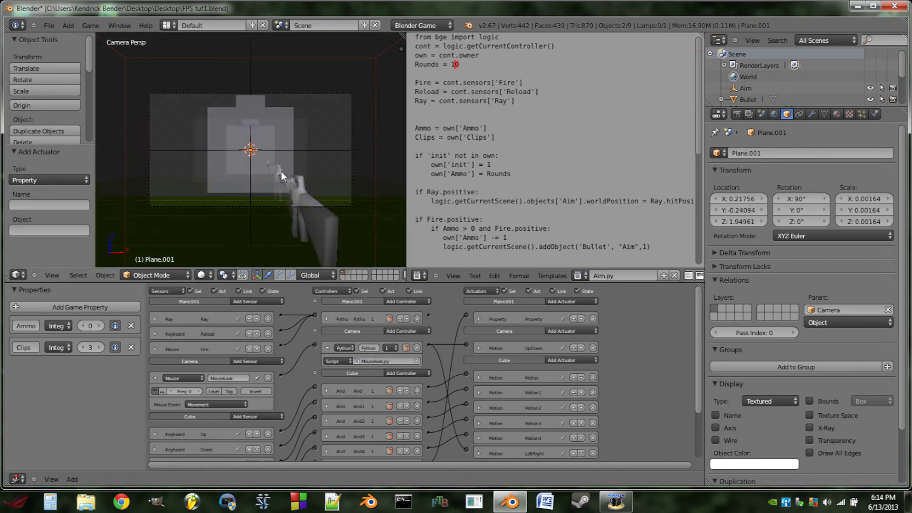
key("ctrl+Up")
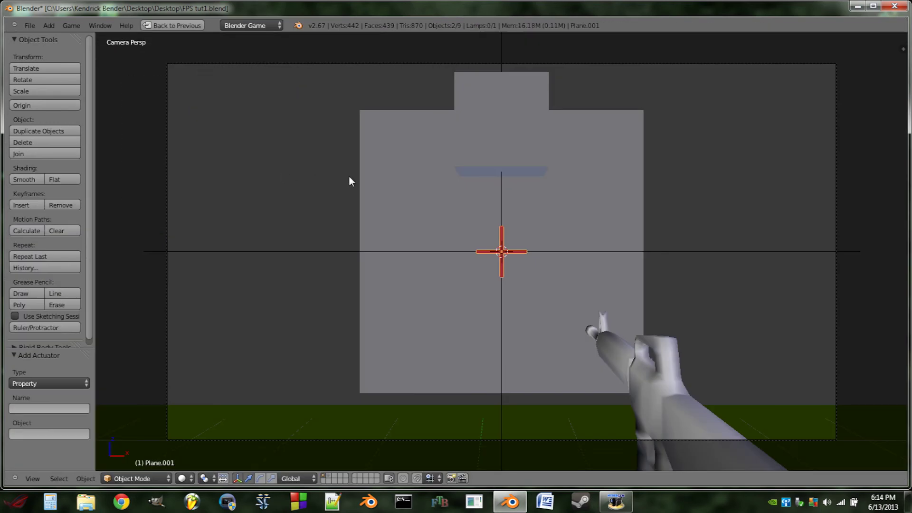
key("p")
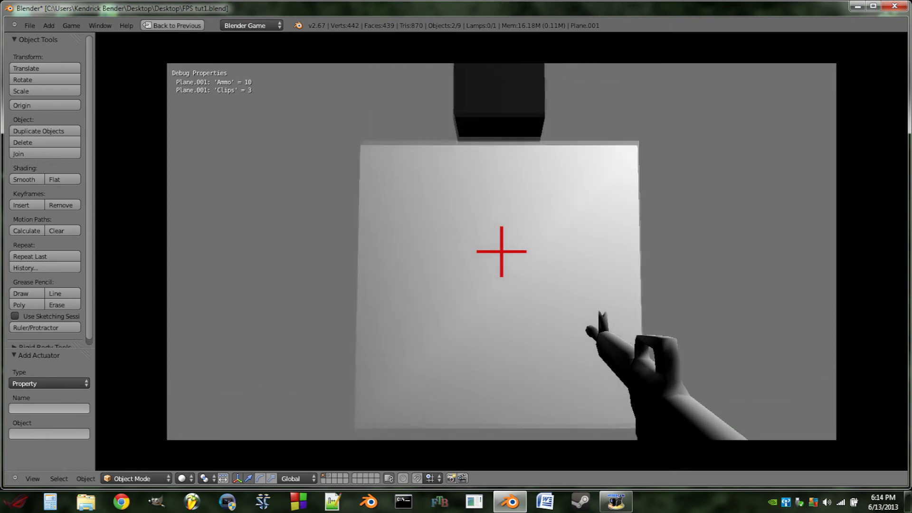
key("w")
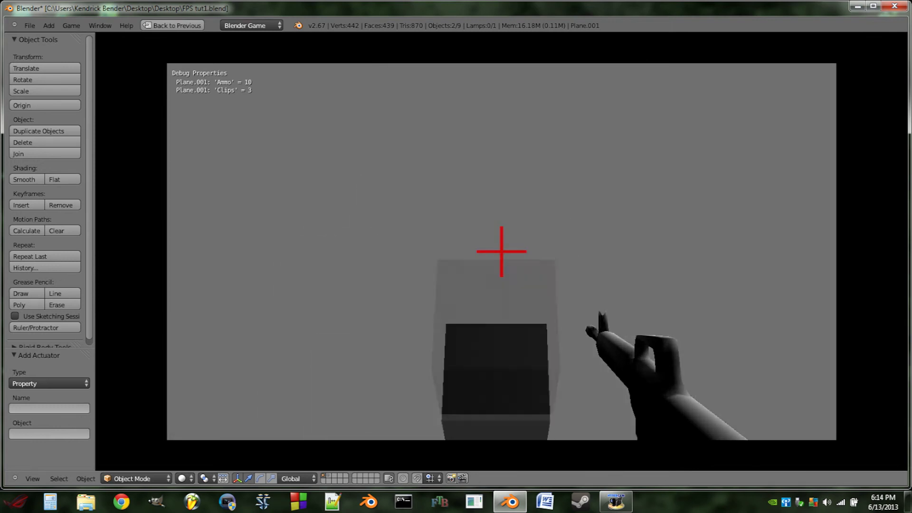
key("w")
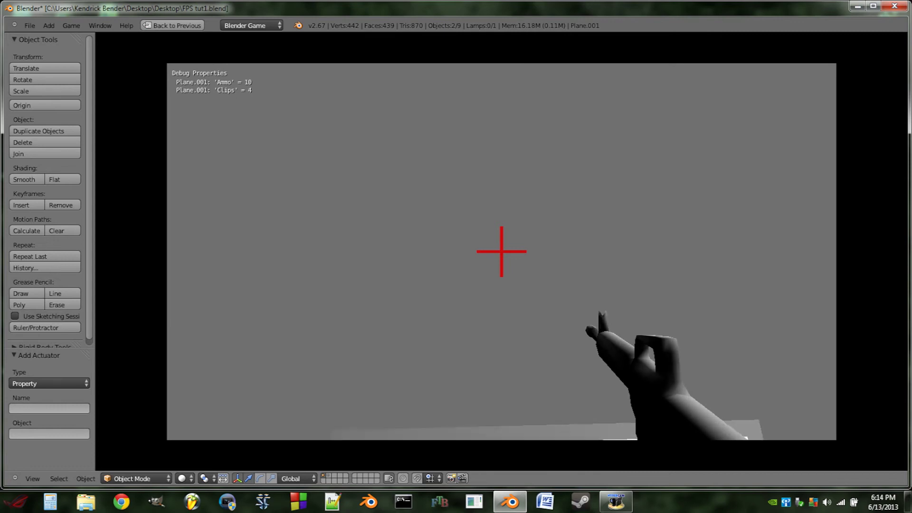
left_click(502, 252)
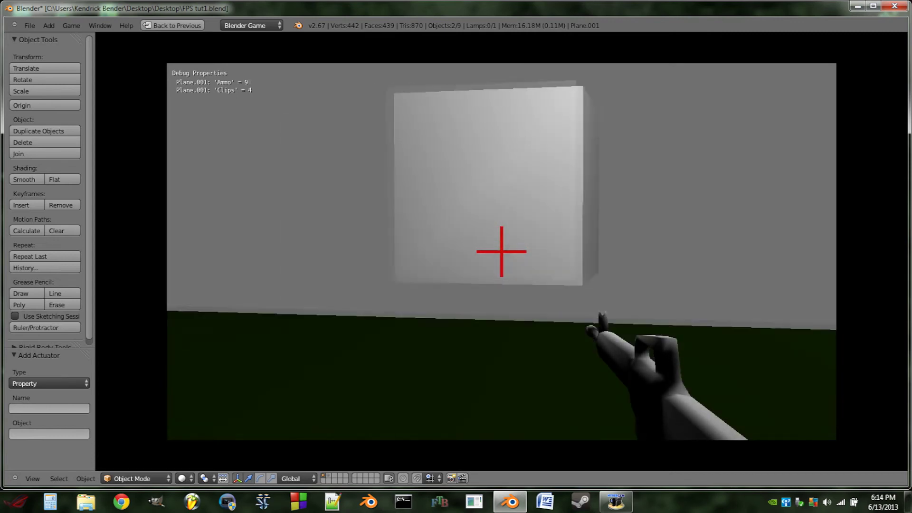
key("Escape")
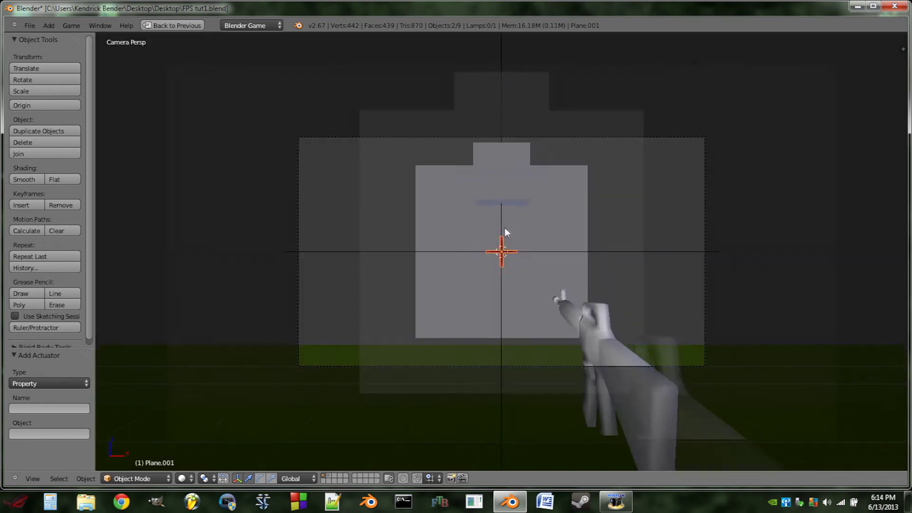
Lower the clip pickup cube about 2.03 units along the Z axis towards the ground.
middle_click_drag(504, 228, 425, 266)
scroll(503, 218, "down", 6)
right_click(597, 199)
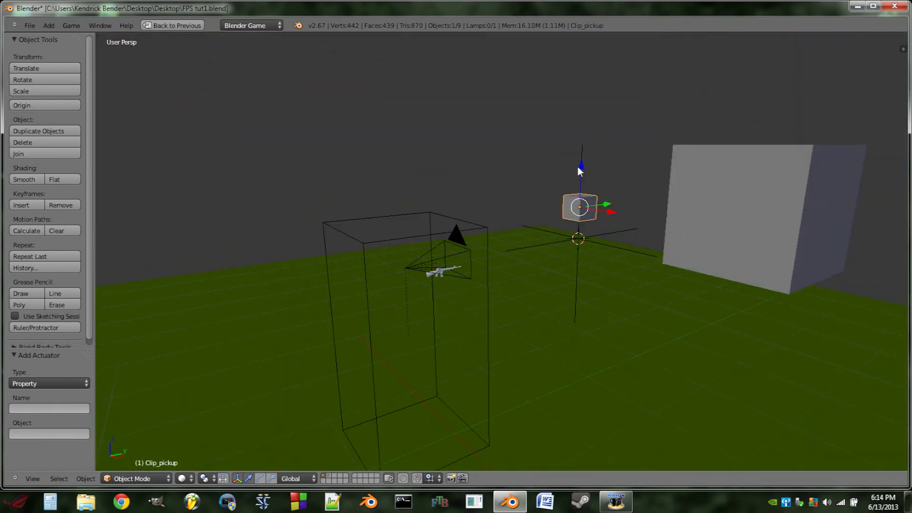
left_click_drag(578, 170, 583, 335)
Duplicate the clip pickup three times in succession, offsetting one copy along negative X and the others about -3.7 and 8.83 units along Y.
key("shift+d")
key("x")
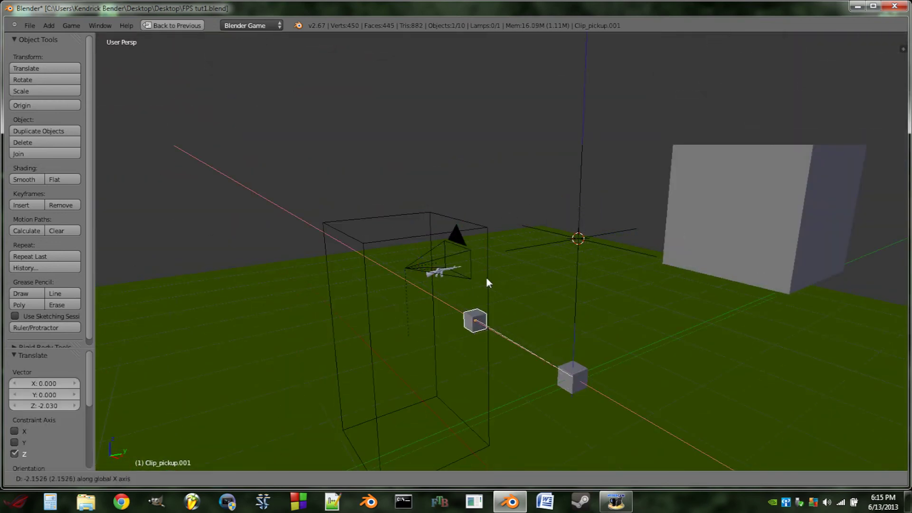
left_click(400, 284)
key("shift+d")
key("y")
left_click(171, 313)
key("shift+d")
key("y")
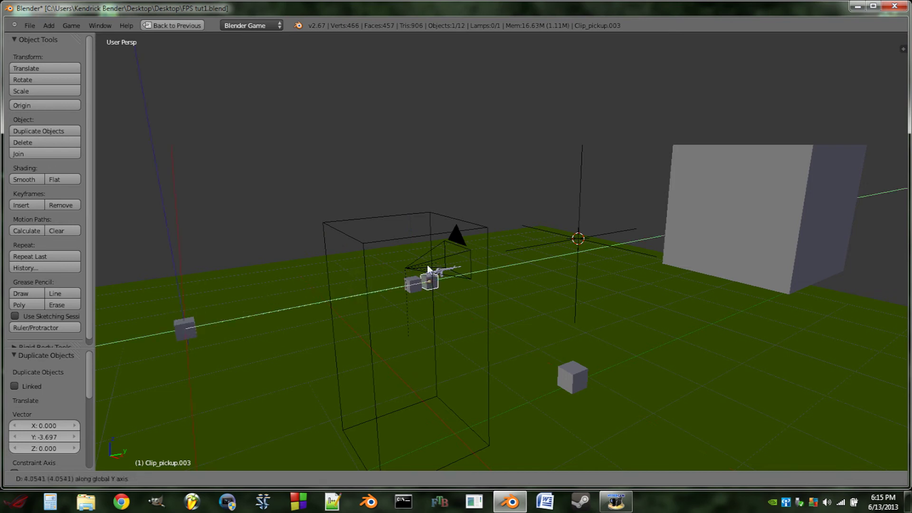
left_click(584, 261)
Run the game and walk through the scattered clip pickups to test that each adds to Clips.
middle_click_drag(584, 261, 473, 333)
scroll(473, 332, "up", 1)
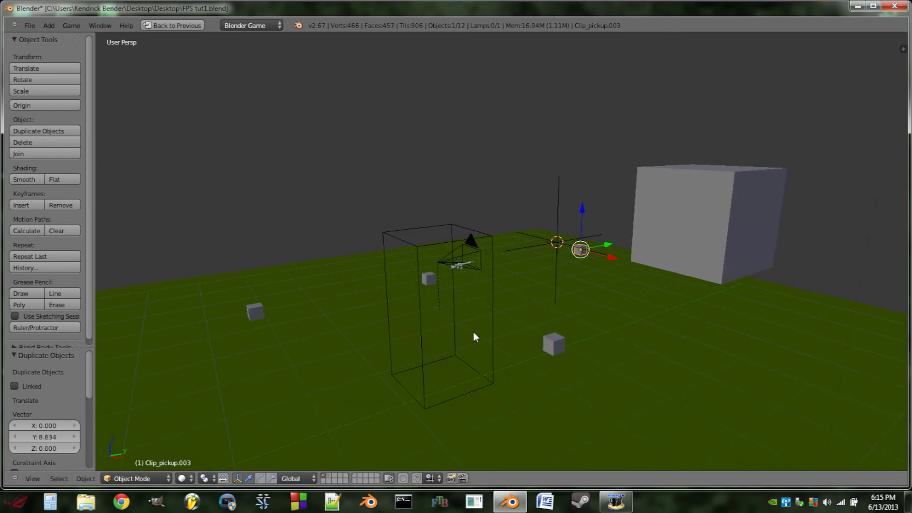
key("p")
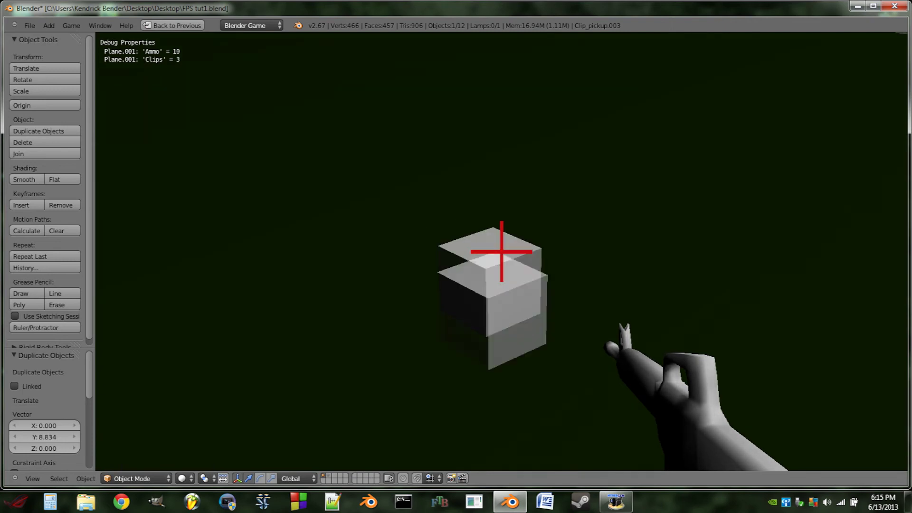
key("w")
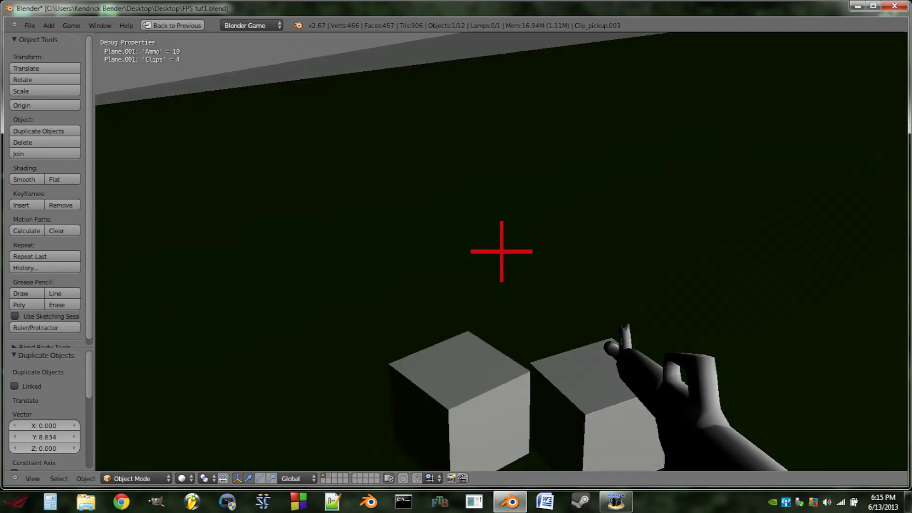
key("w")
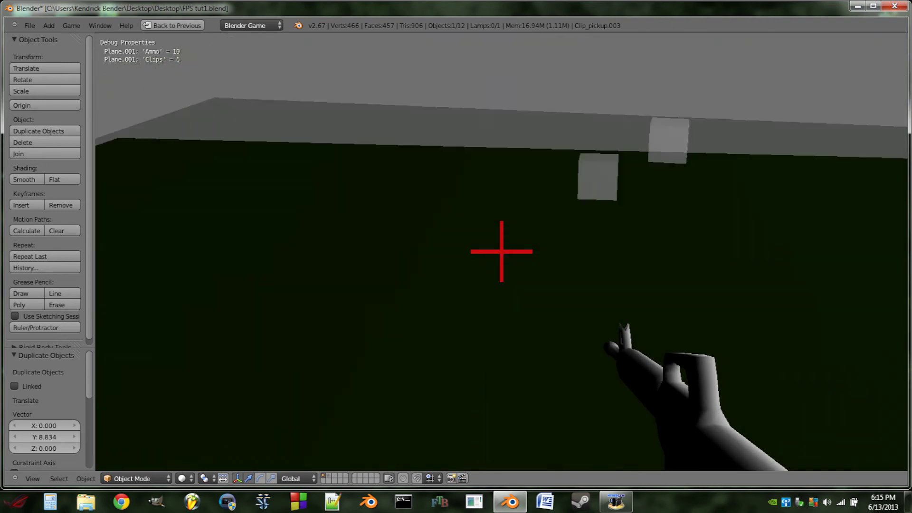
key("w")
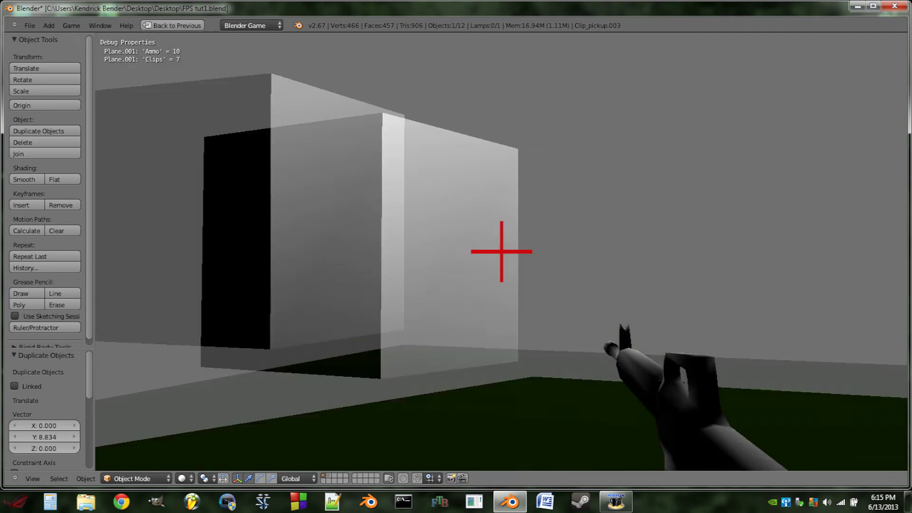
key("w")
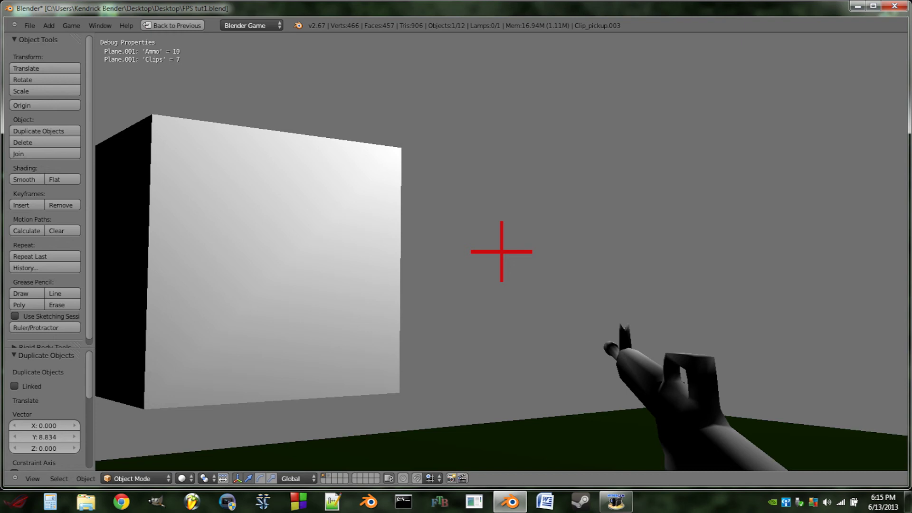
Fire the gun repeatedly in the running game to test how the shots use up Ammo.
left_click(501, 251)
left_click(502, 251)
left_click(501, 252)
left_click(501, 252)
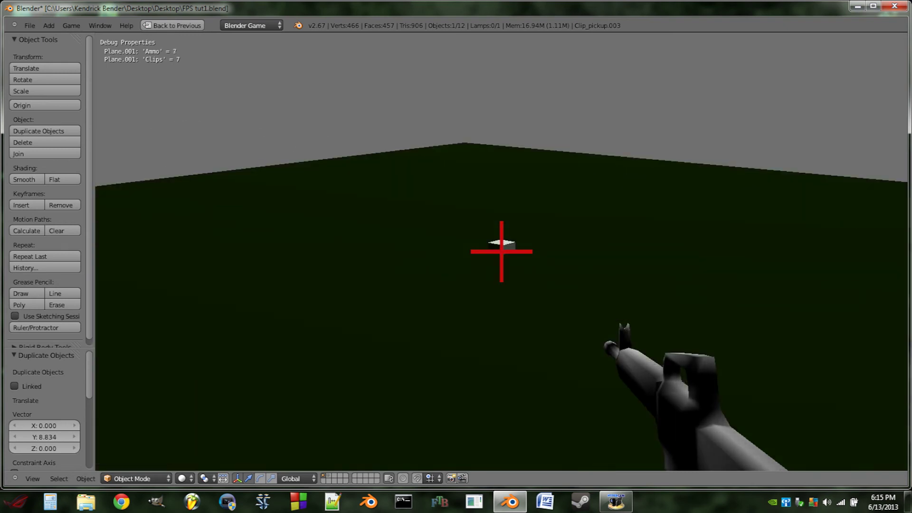
left_click(501, 252)
left_click(501, 252)
left_click(502, 251)
left_click(502, 252)
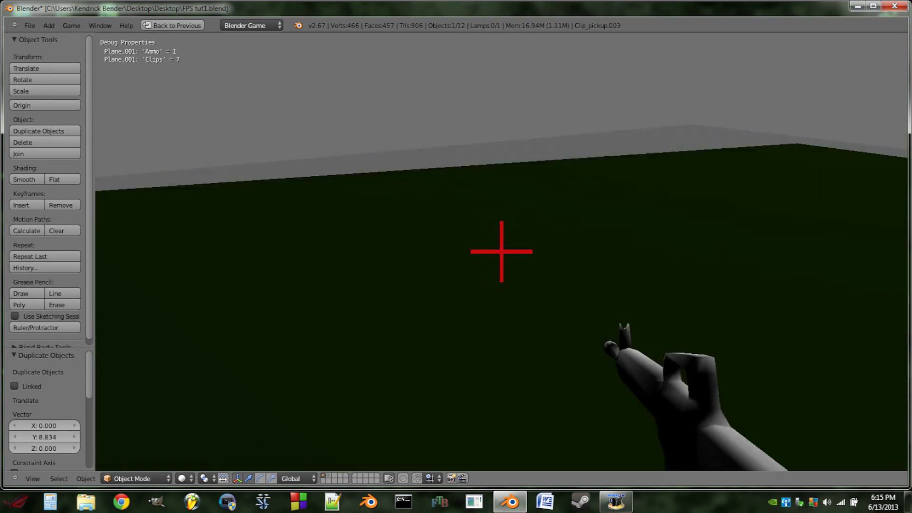
left_click(501, 252)
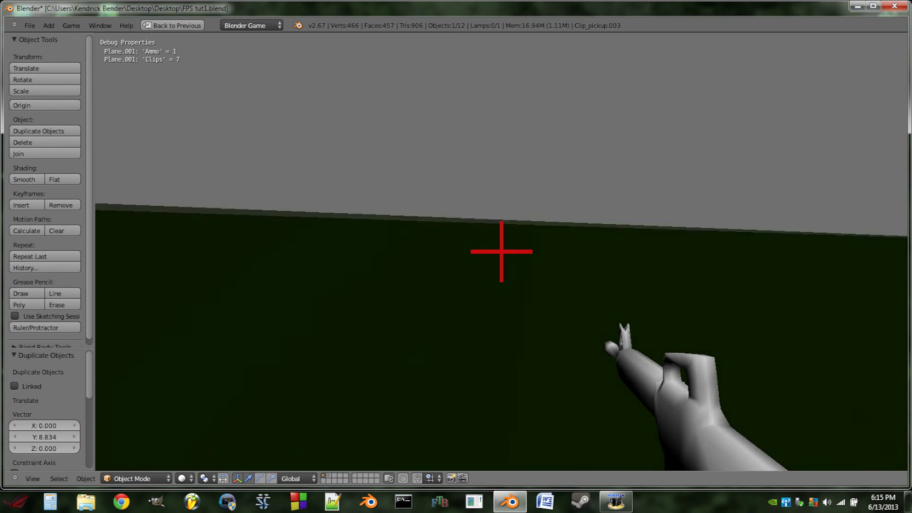